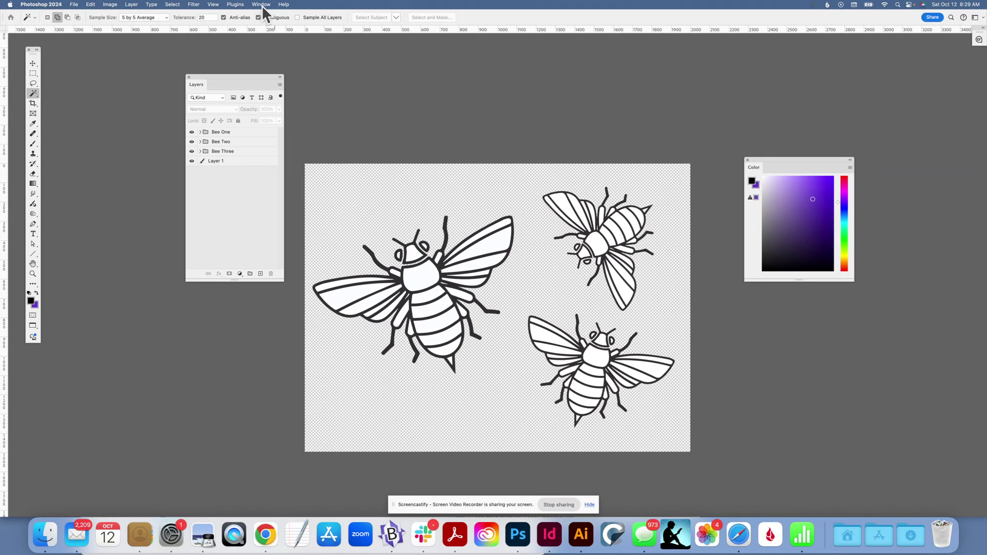
Reposition the Layers panel and the Color panel in the workspace.
left_click(261, 2)
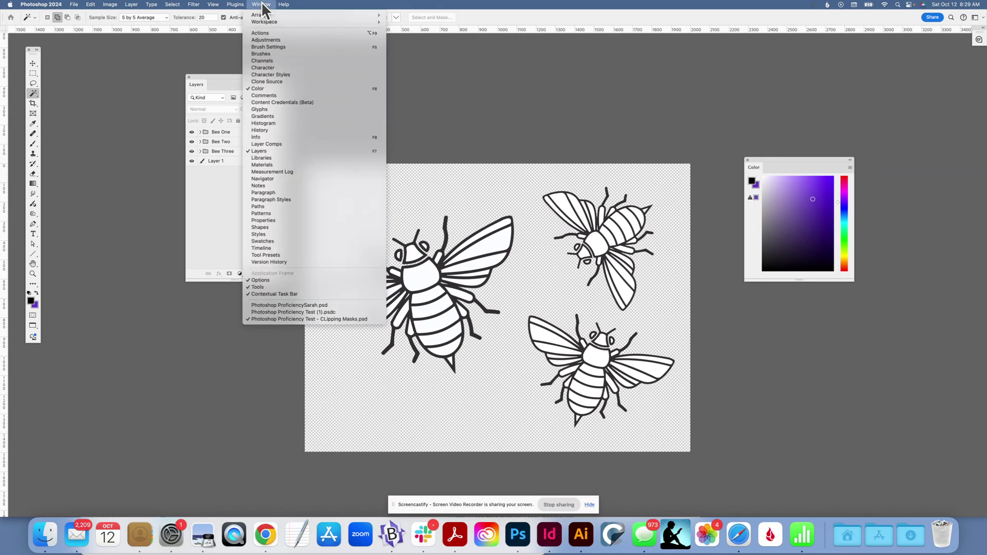
left_click(215, 77)
left_click_drag(215, 76, 184, 91)
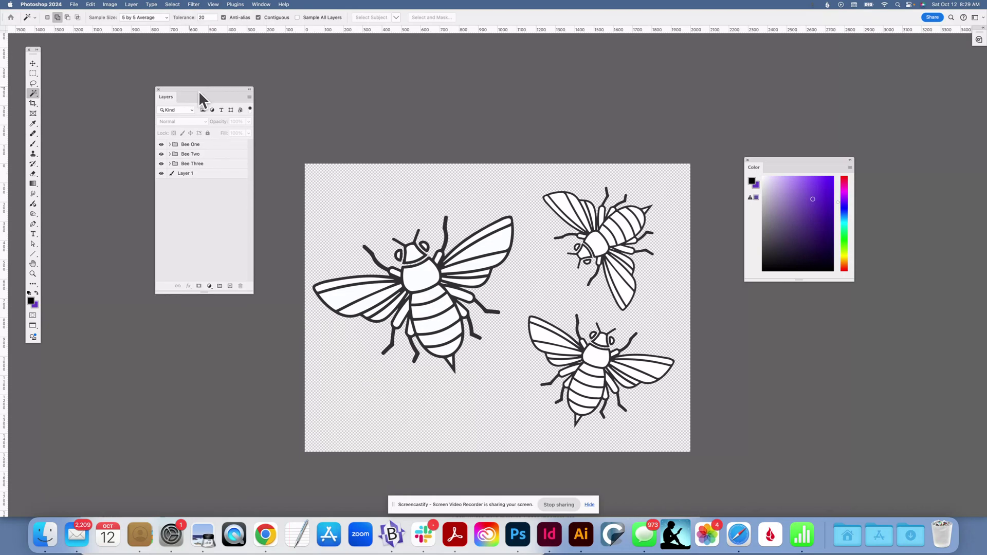
left_click_drag(801, 158, 802, 155)
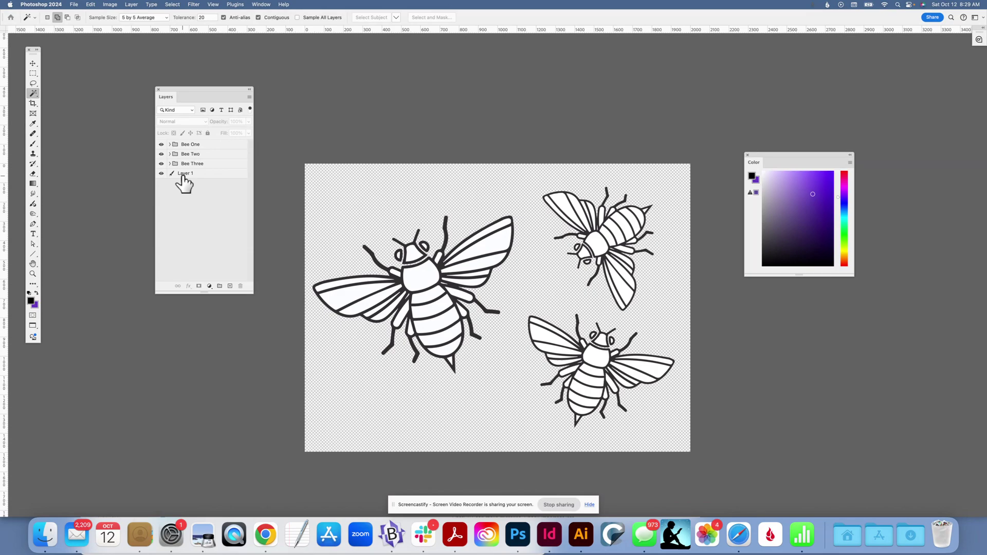
Hide the Bee Two and Bee Three groups so only Bee One shows, and expand the Bee One group.
left_click(161, 163)
left_click(161, 153)
left_click(161, 144)
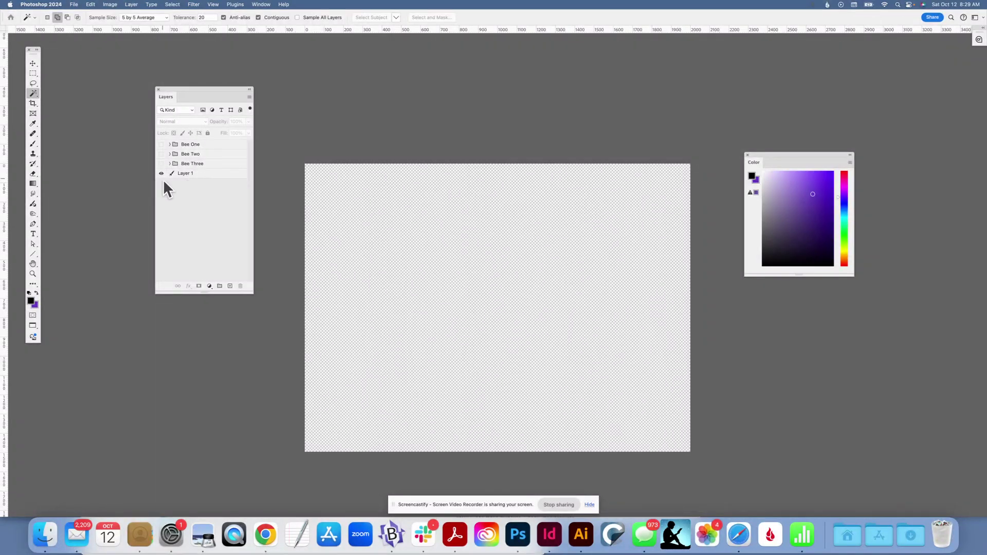
left_click(161, 145)
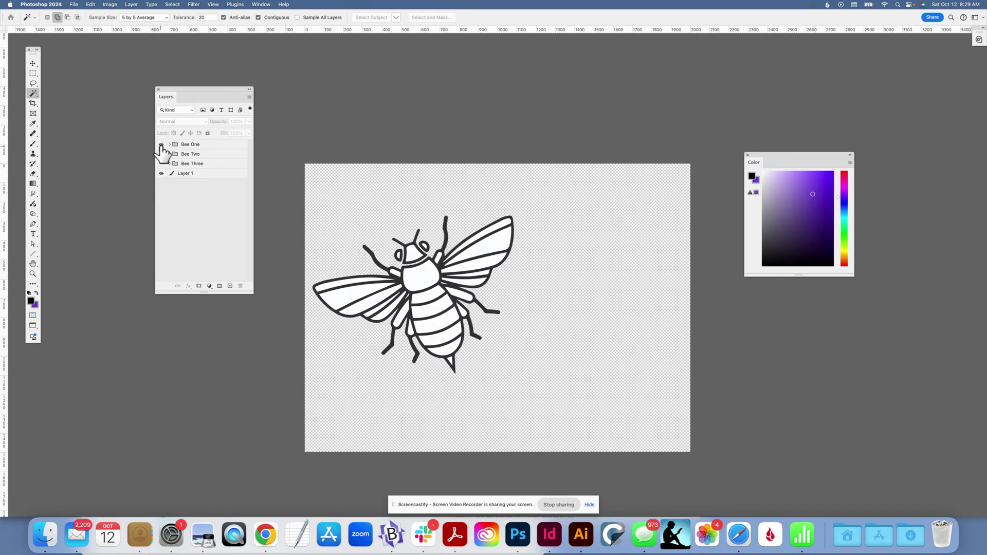
left_click(170, 145)
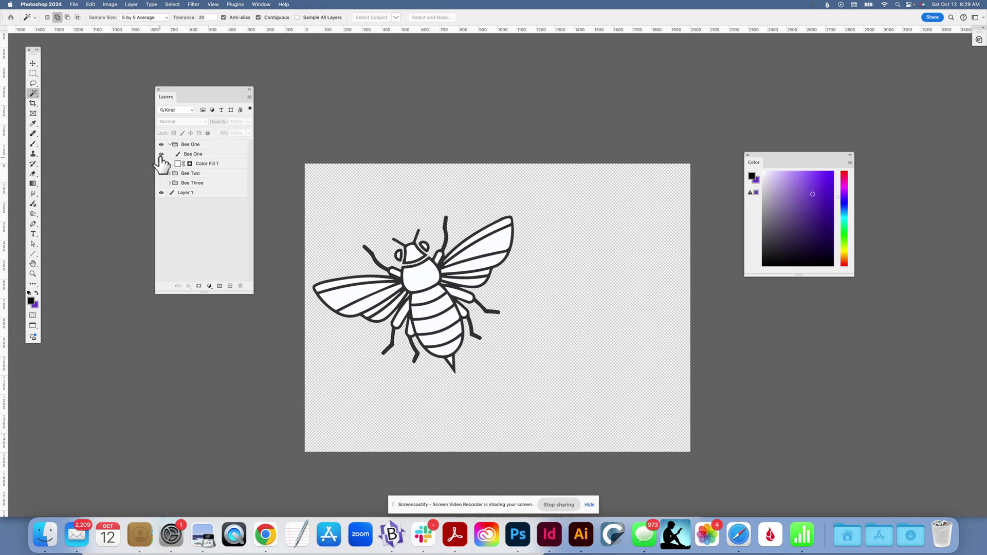
left_click(161, 155)
left_click(161, 154)
Change Bee One's Color Fill 1 layer colour to light blue in the Color Picker.
left_click(190, 163)
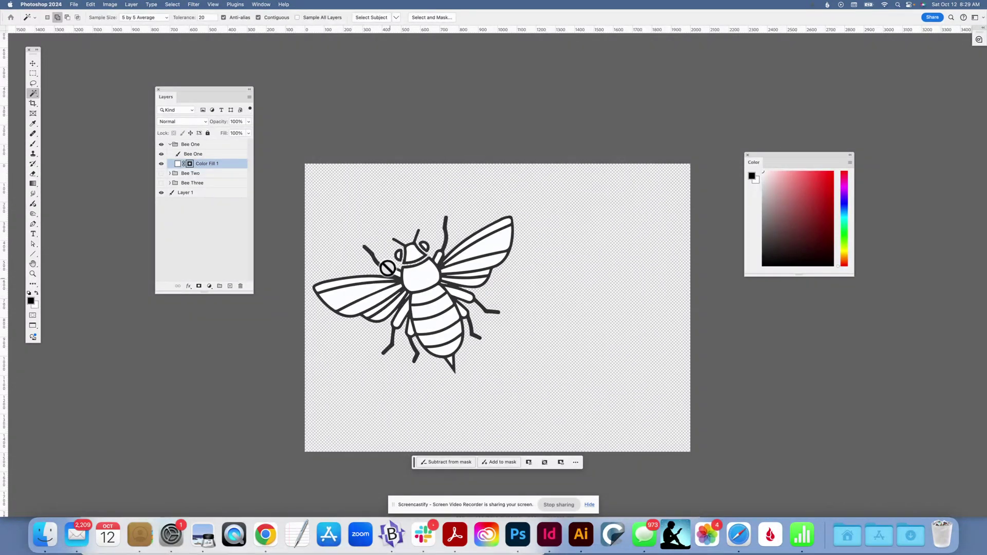
double_click(177, 164)
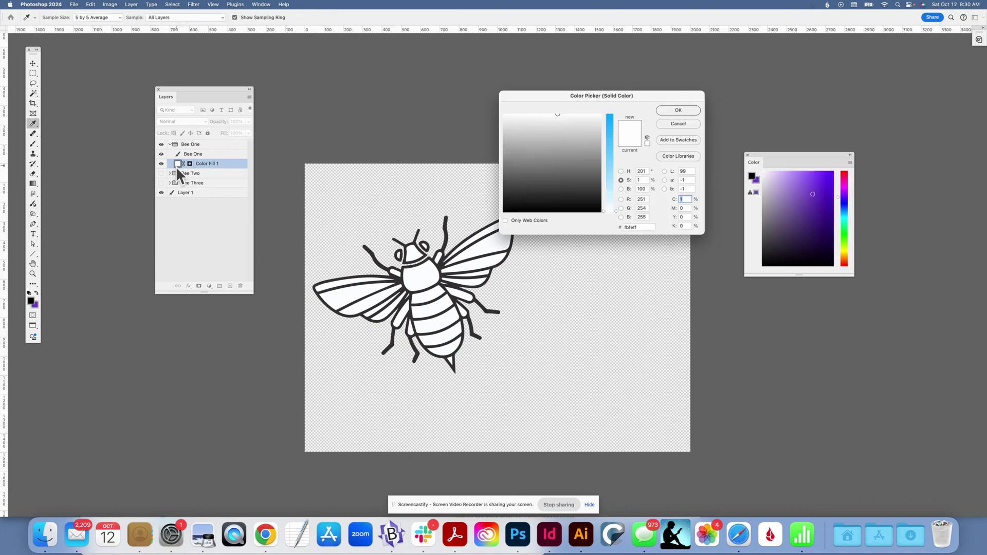
left_click(607, 158)
left_click(679, 110)
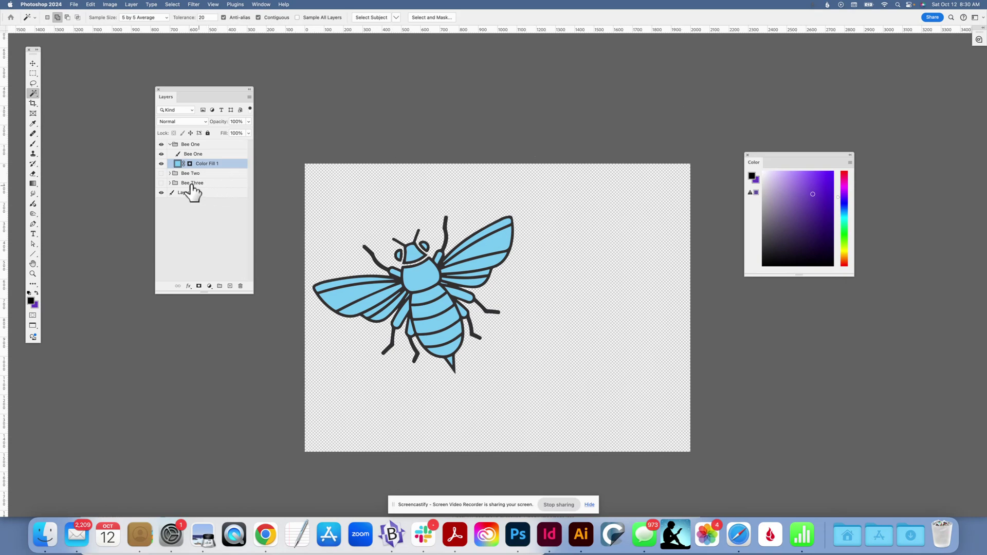
Add a Solid Color fill layer above the Bee One outline layer, coloured pink e02d70.
left_click(191, 156)
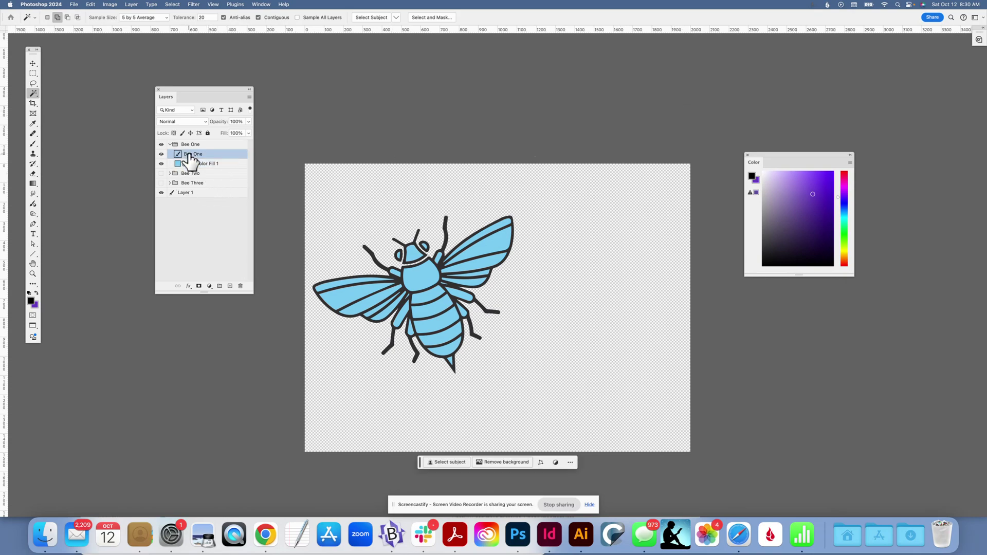
left_click(209, 286)
left_click(215, 296)
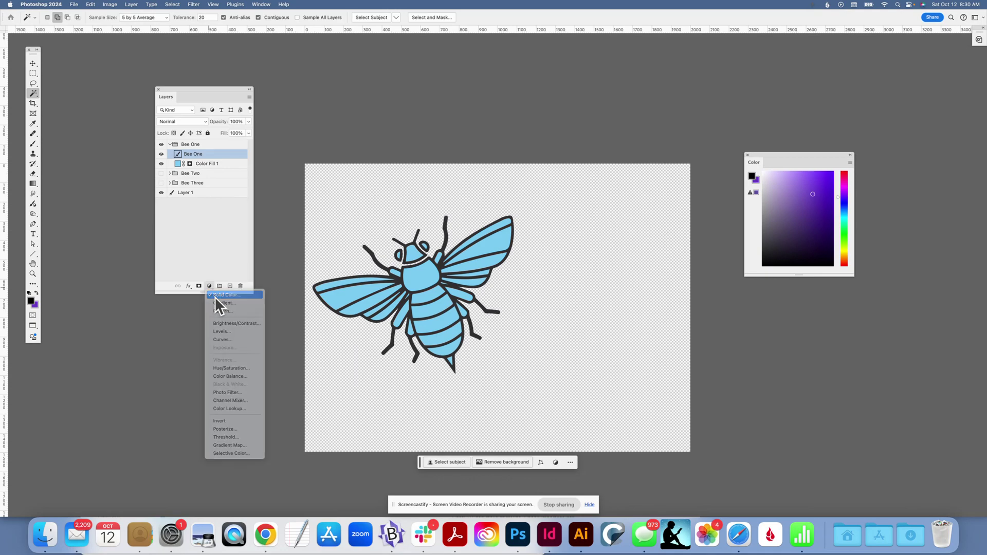
left_click(588, 138)
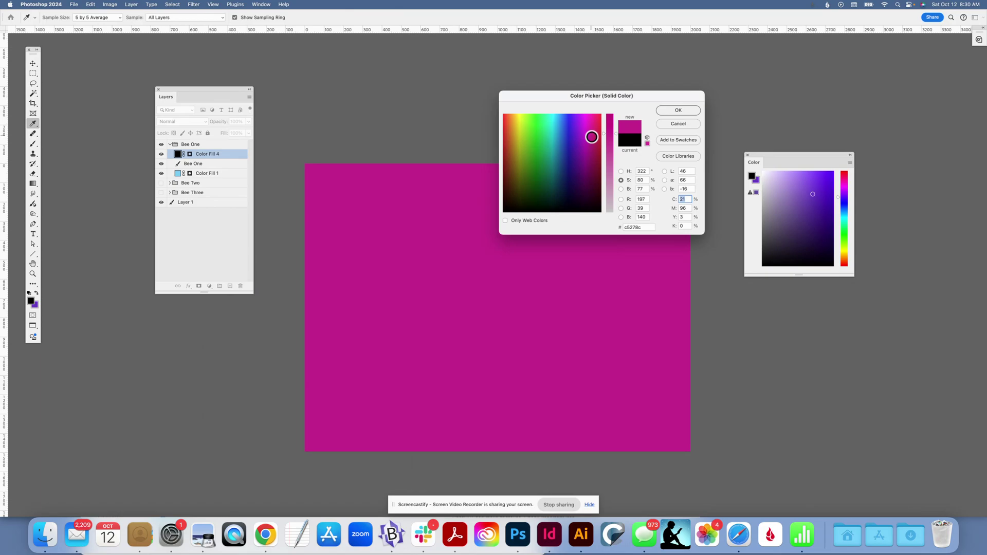
left_click(596, 124)
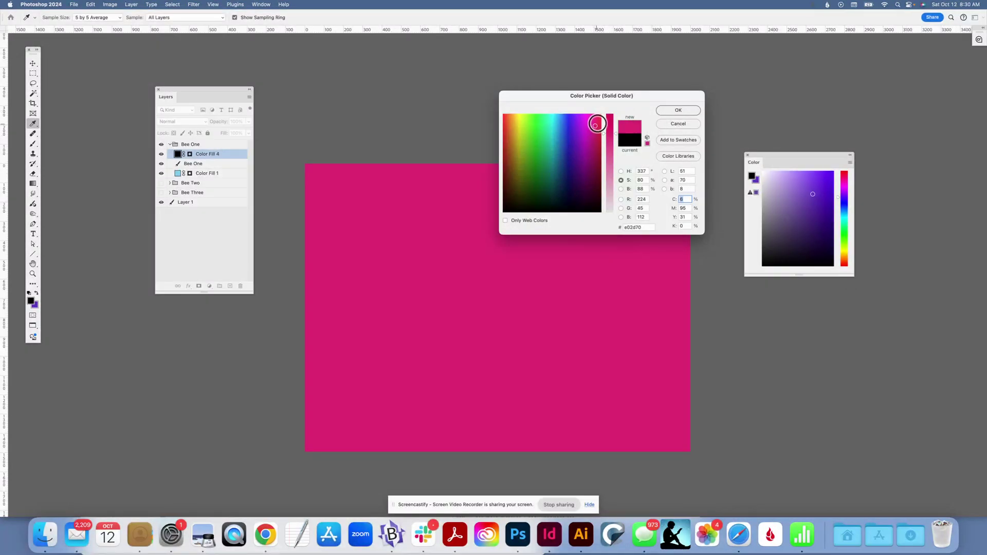
left_click(675, 111)
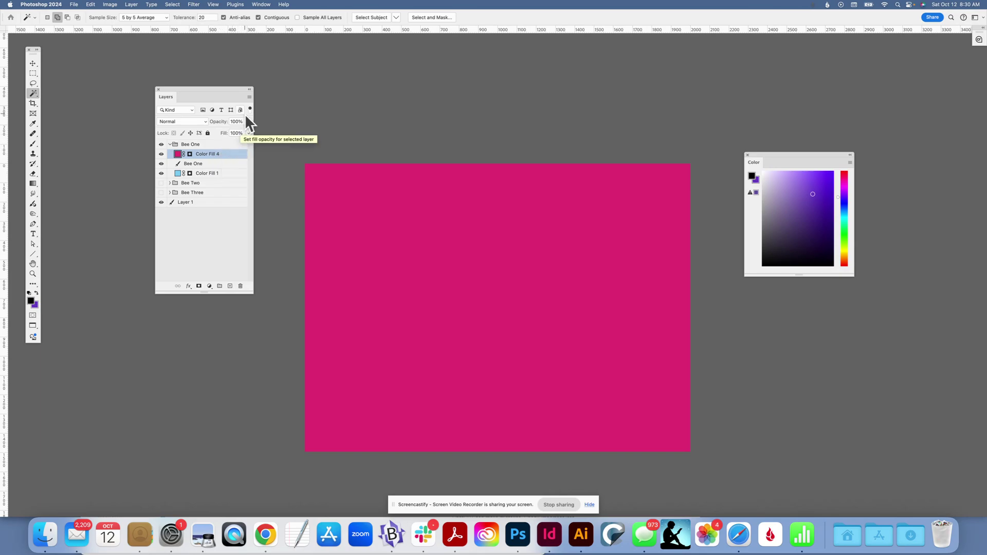
Create a clipping mask so the pink fill layer clips to the Bee One outline.
left_click(250, 97)
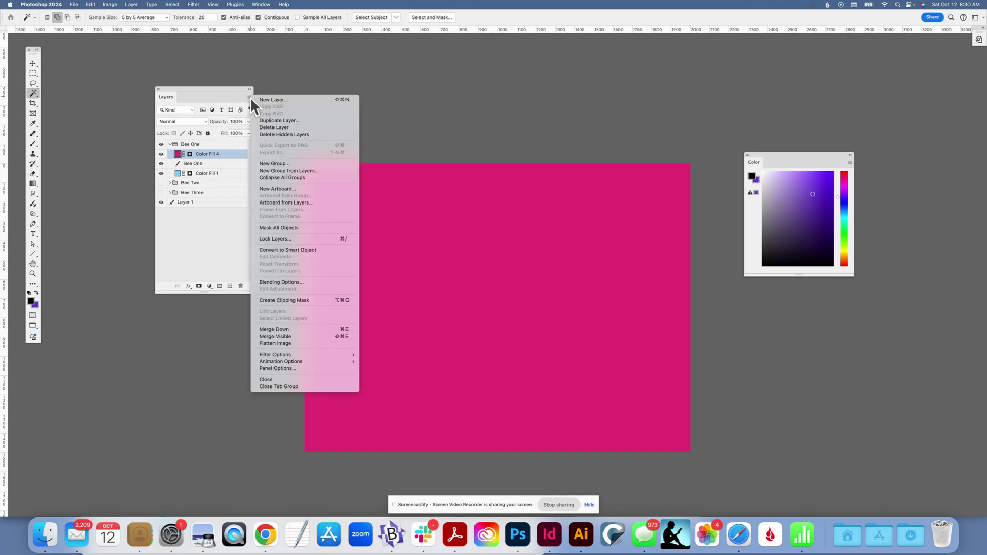
left_click(284, 302)
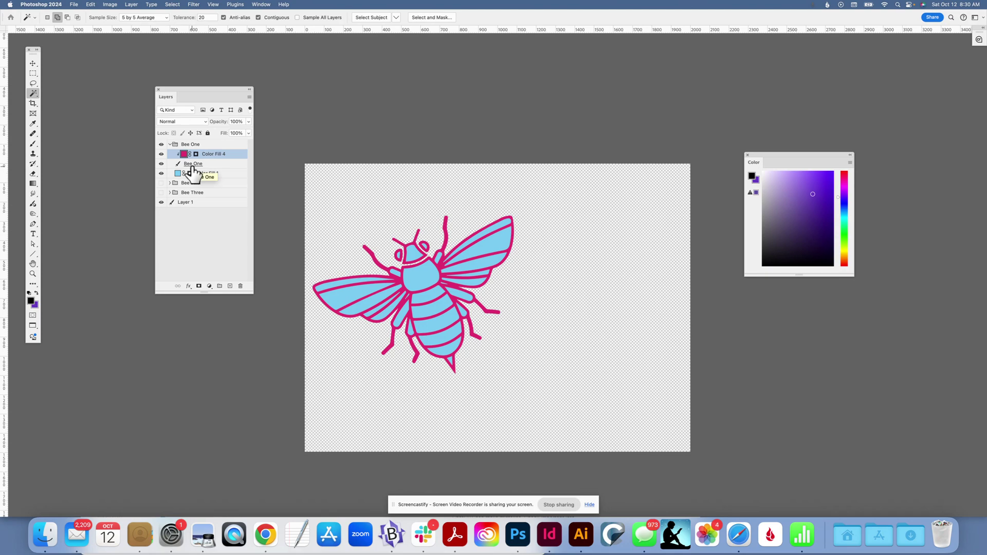
Collapse the Bee One group, then show and expand the Bee Two group.
left_click(170, 145)
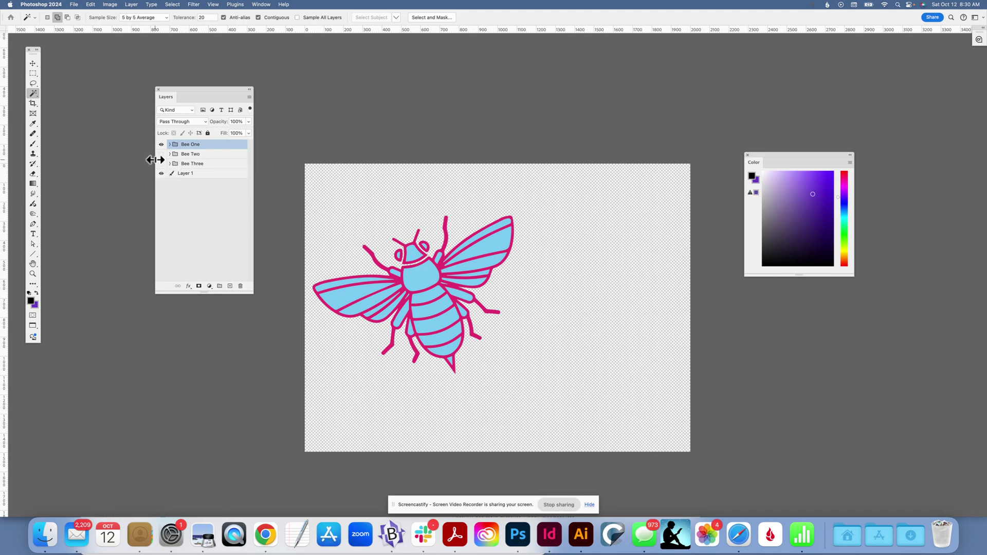
left_click(160, 154)
left_click(170, 154)
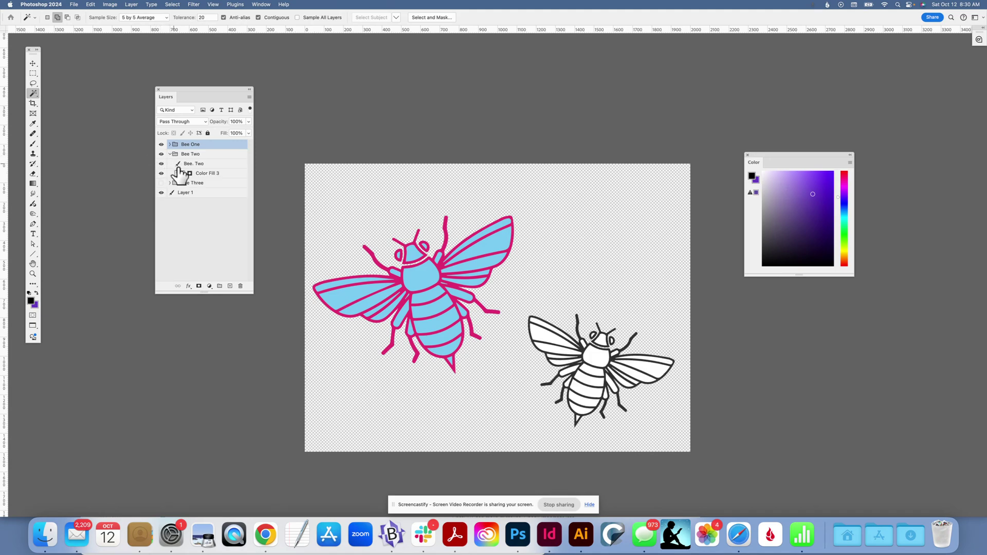
Set Bee Two's Color Fill 3 layer to a gold colour, cb8f0e, in the Color Picker.
double_click(191, 174)
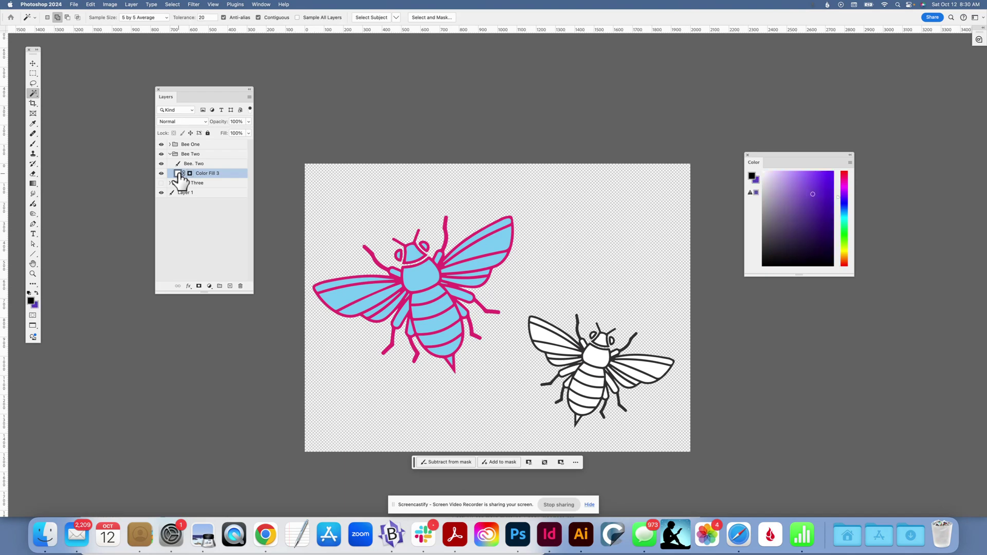
left_click(576, 154)
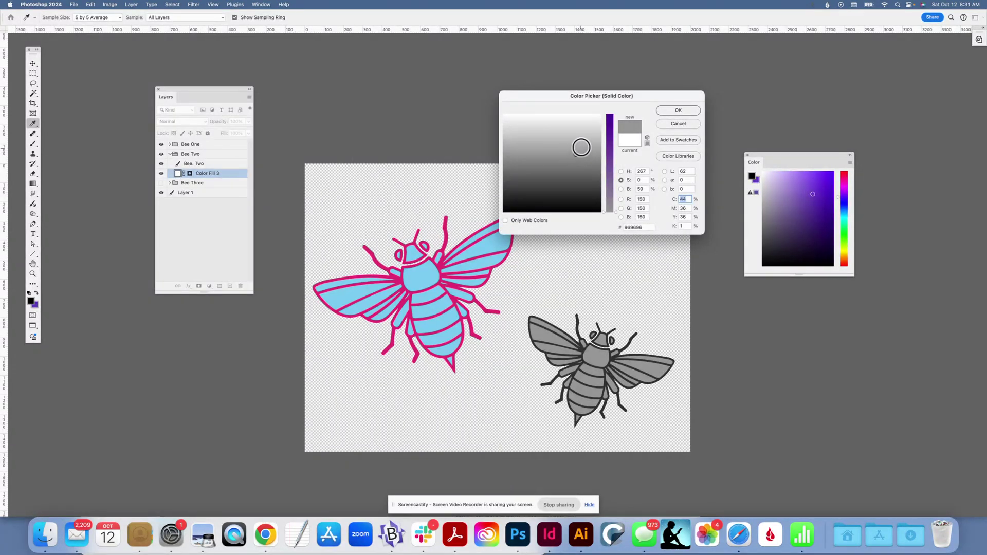
left_click(549, 152)
left_click_drag(609, 167, 602, 120)
left_click(515, 134)
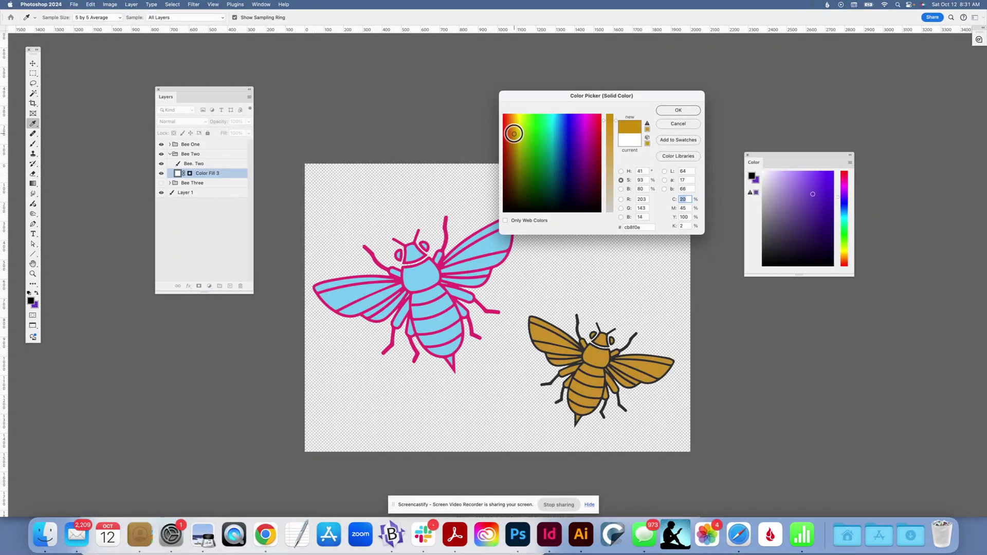
left_click(678, 110)
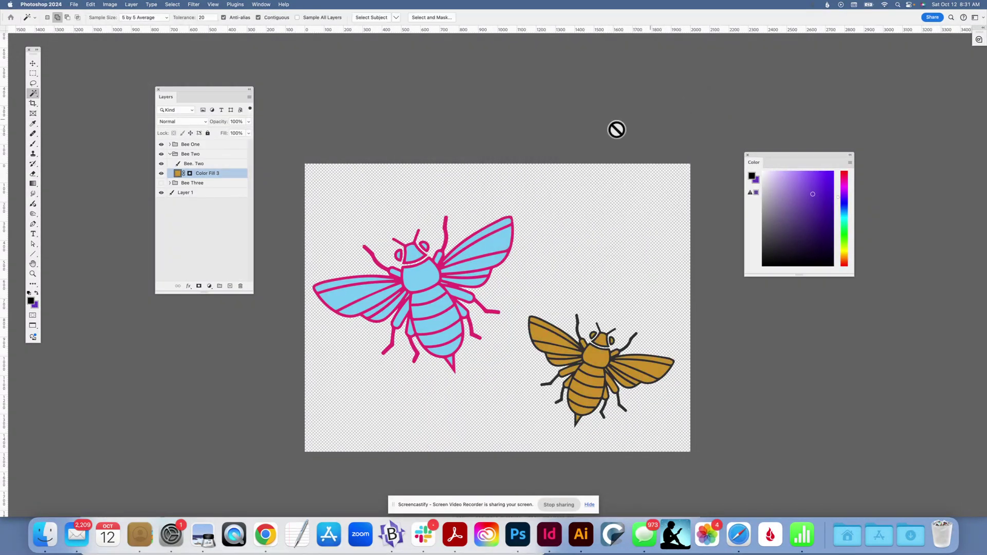
Add a Solid Color fill layer above the Bee. Two outline layer, coloured blue 2e5ae8.
left_click(204, 164)
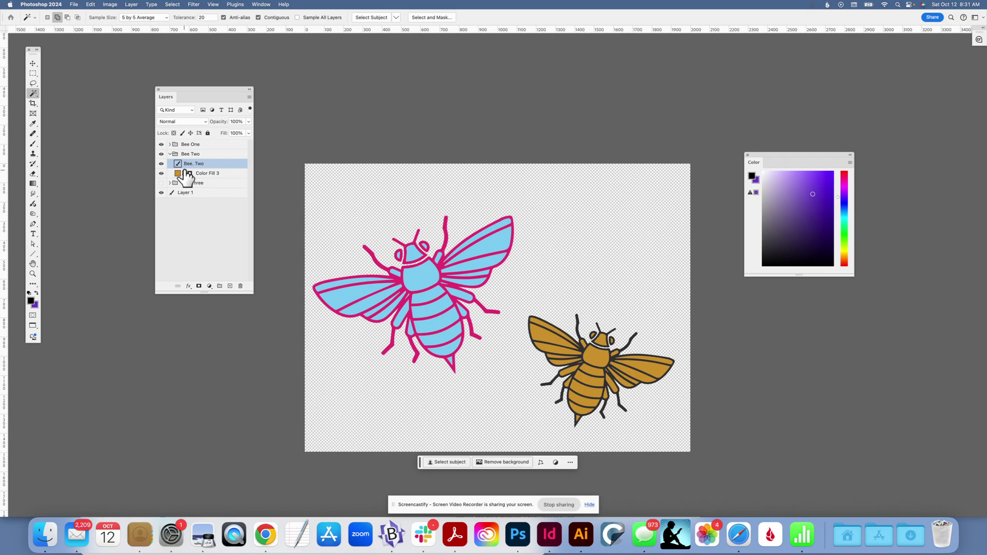
left_click(210, 287)
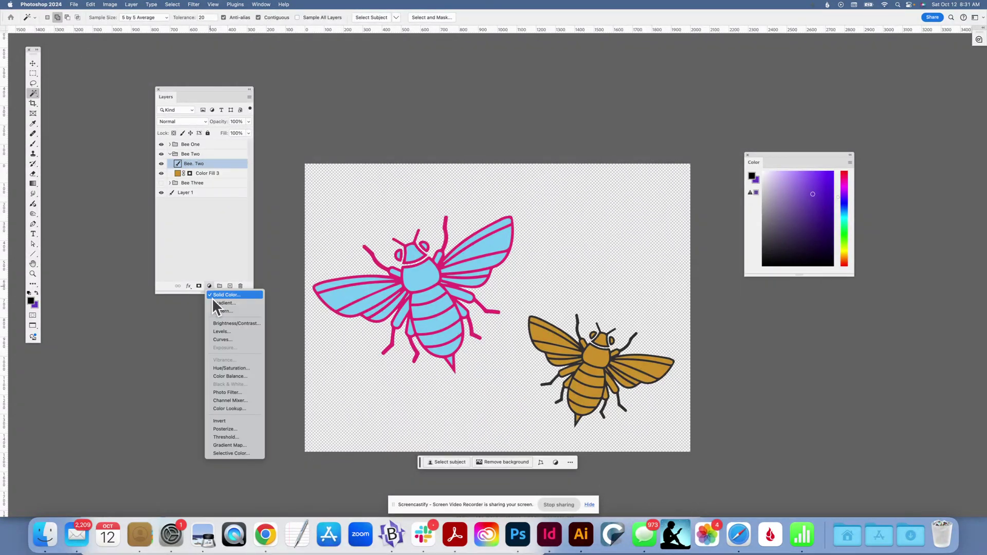
left_click(226, 295)
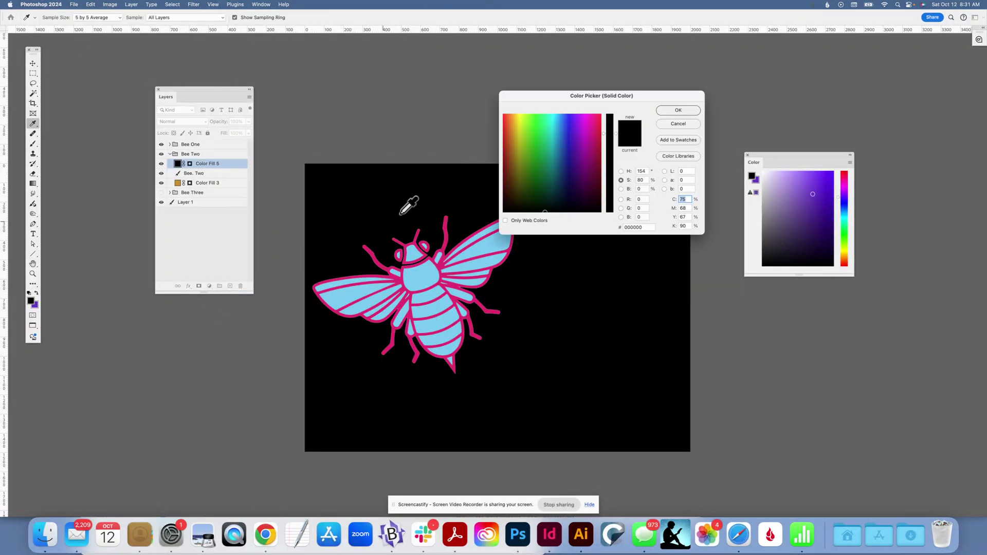
left_click(564, 123)
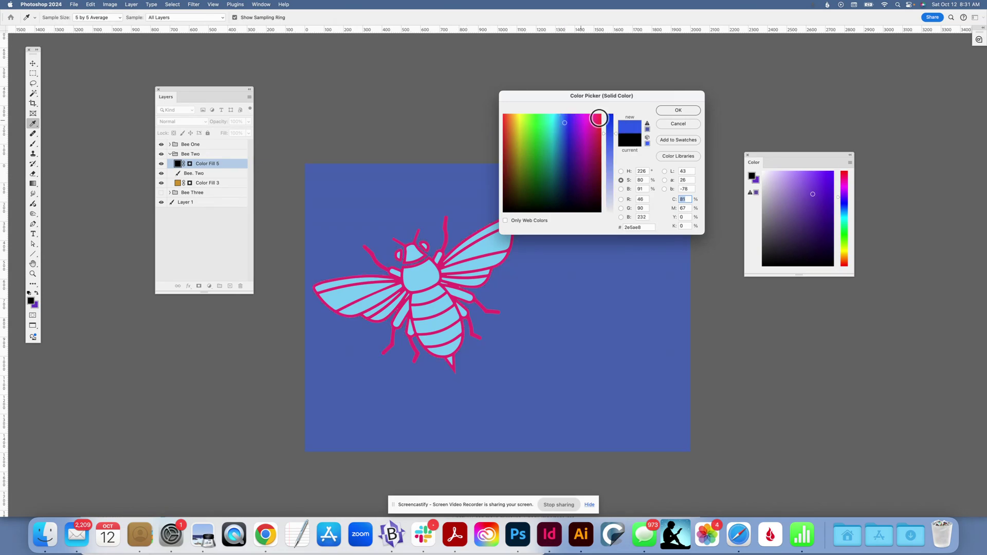
left_click(674, 110)
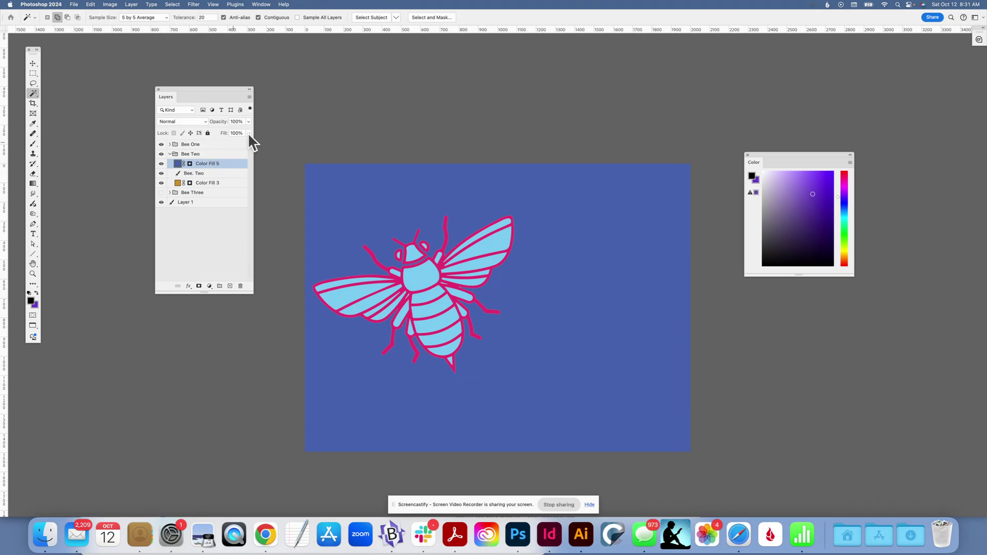
Create a clipping mask so the blue fill layer clips to the Bee. Two outline.
left_click(249, 97)
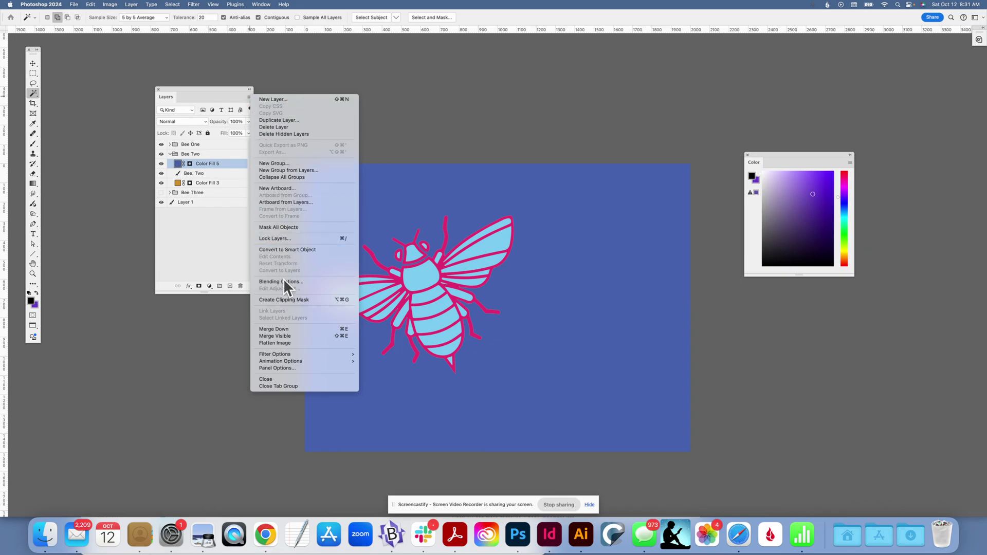
left_click(288, 300)
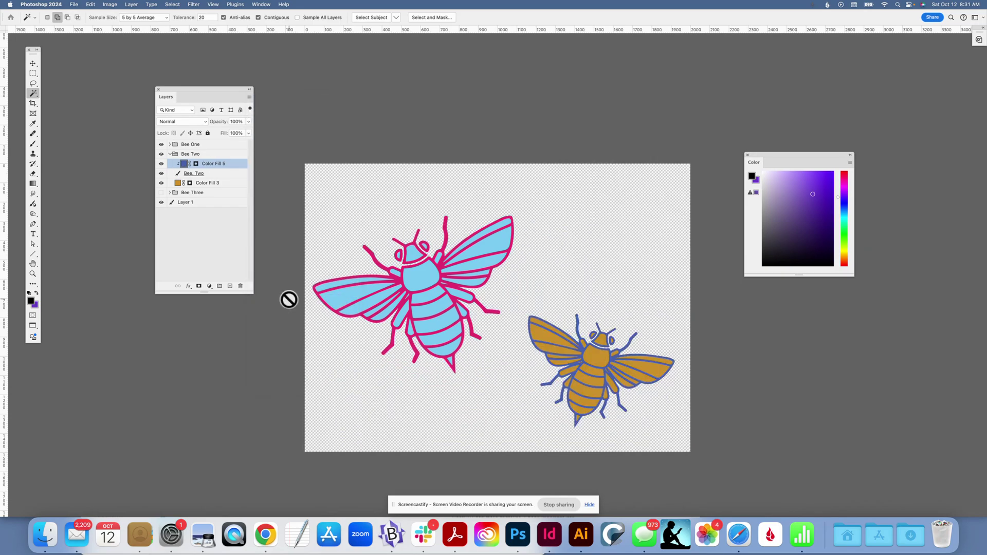
Collapse the Bee Two group, then show and expand the Bee Three group.
left_click(170, 154)
left_click(161, 163)
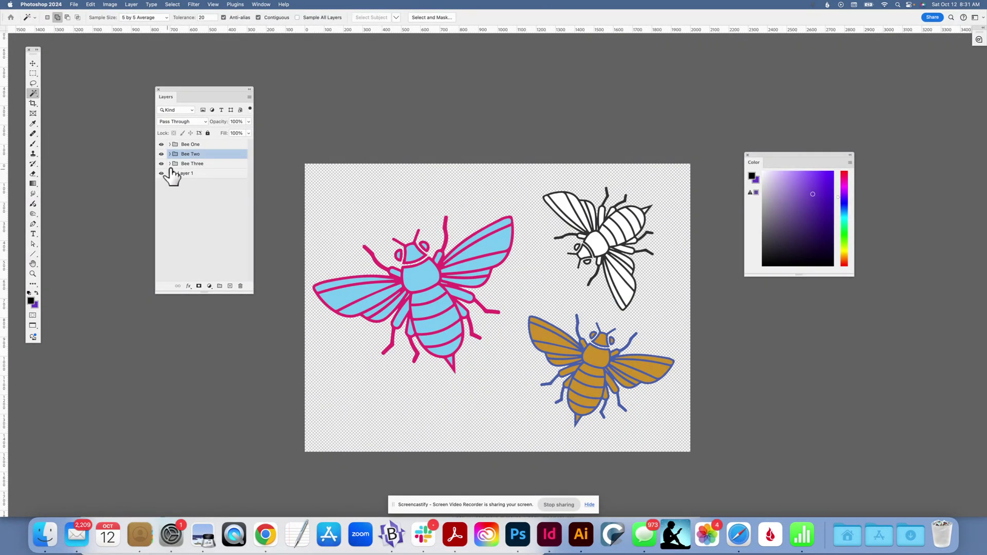
left_click(169, 164)
Set Bee Three's Color Fill 2 layer to red in the Color Picker.
double_click(177, 183)
left_click_drag(611, 151, 606, 143)
left_click(676, 110)
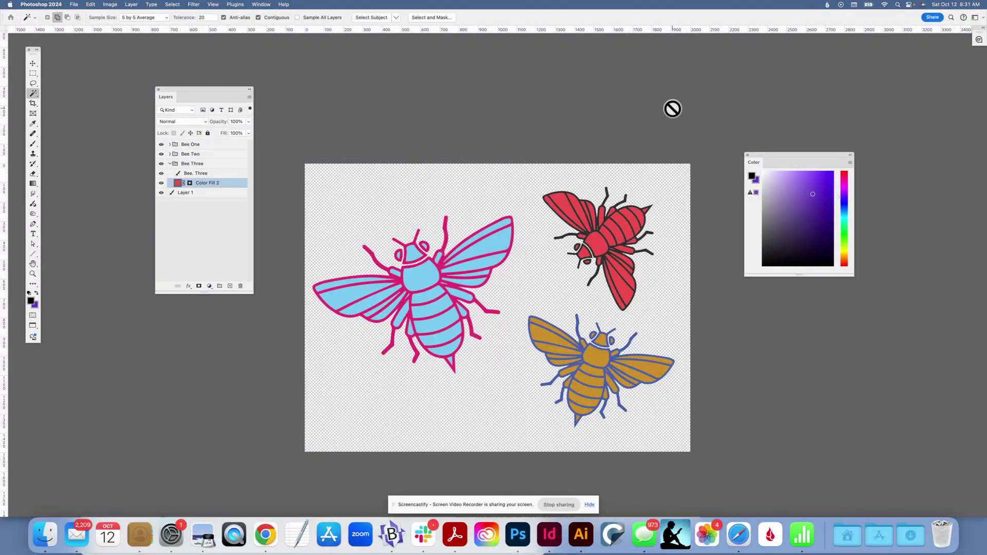
Add a purple Solid Color fill layer above the Bee. Three outline layer.
left_click(189, 174)
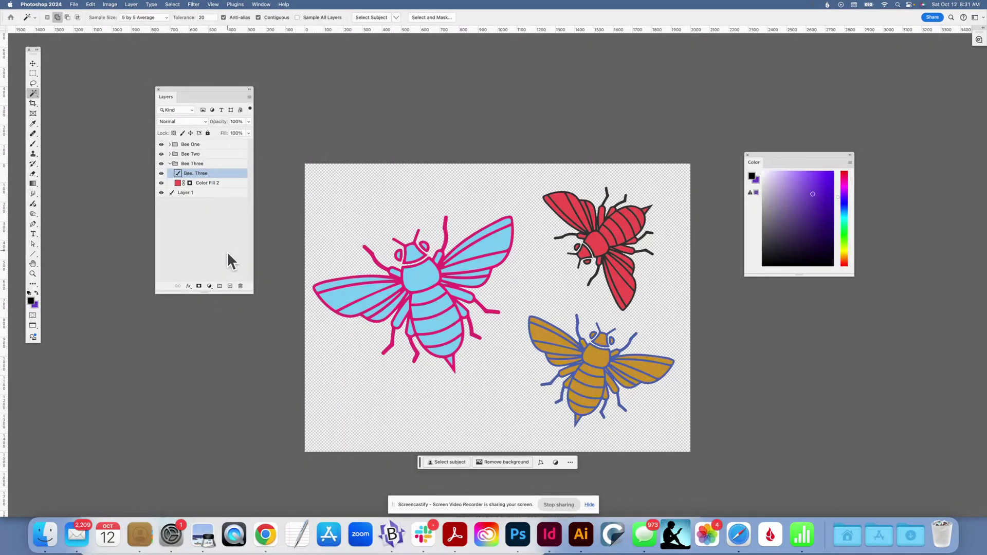
left_click(210, 287)
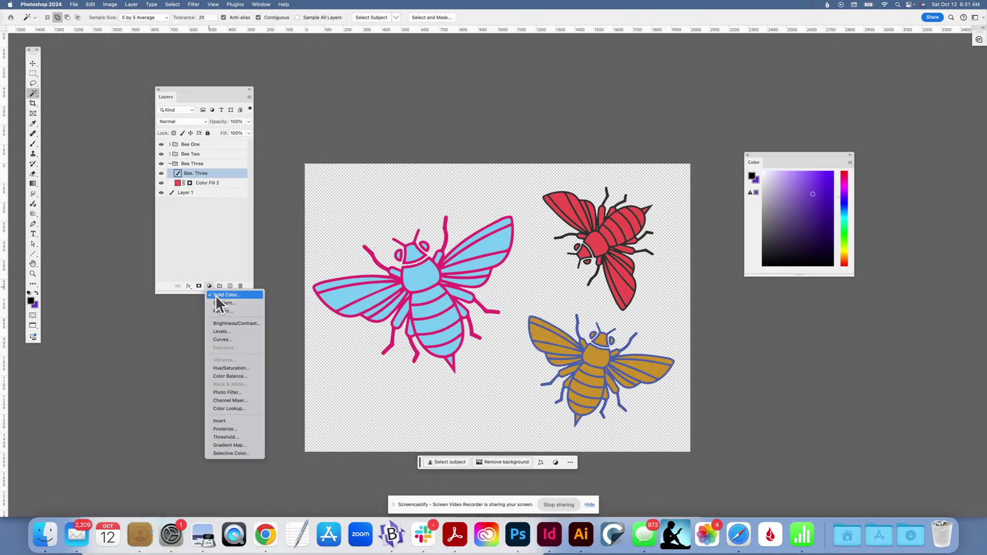
left_click(216, 295)
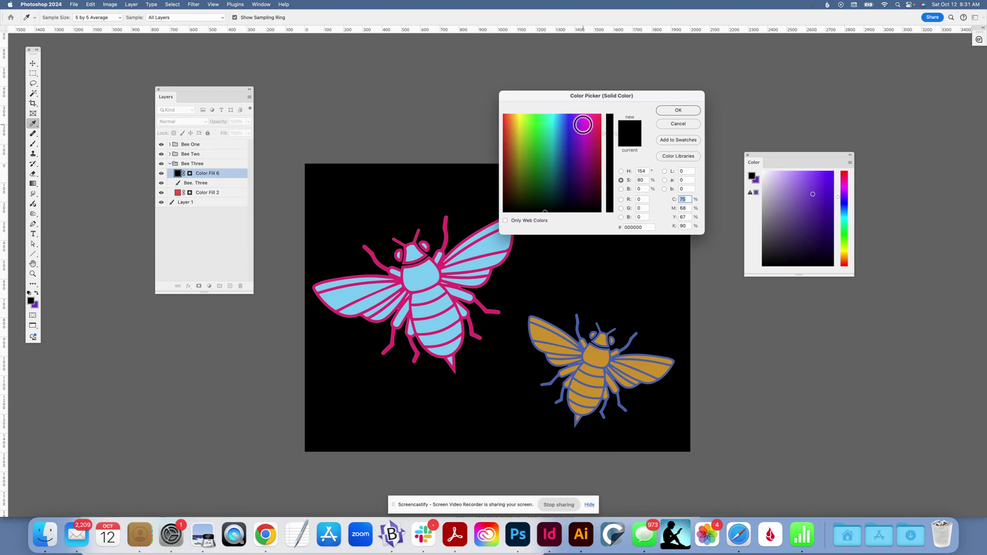
left_click(583, 125)
left_click(669, 109)
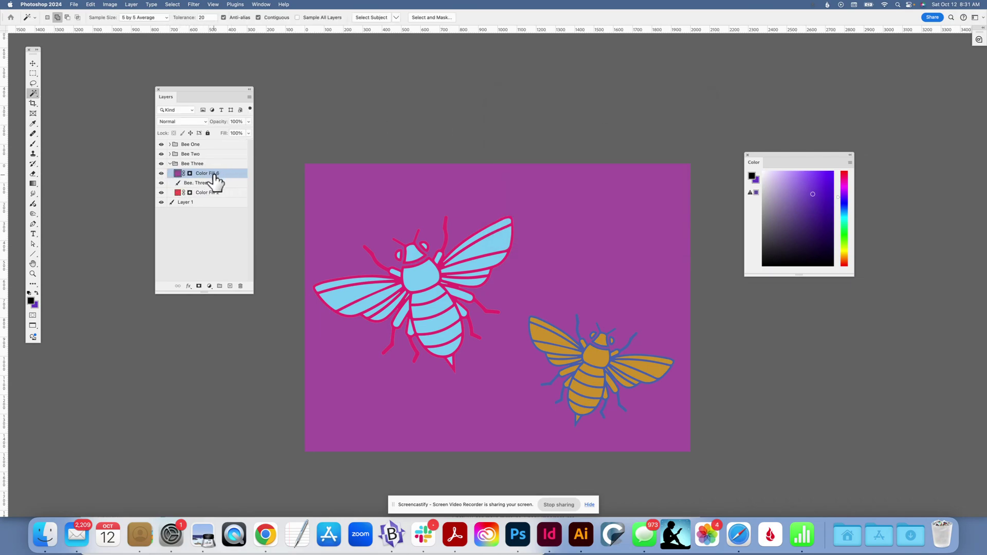
Clip the purple fill layer to the Bee. Three outline layer, then collapse the Bee Three group.
left_click(249, 98)
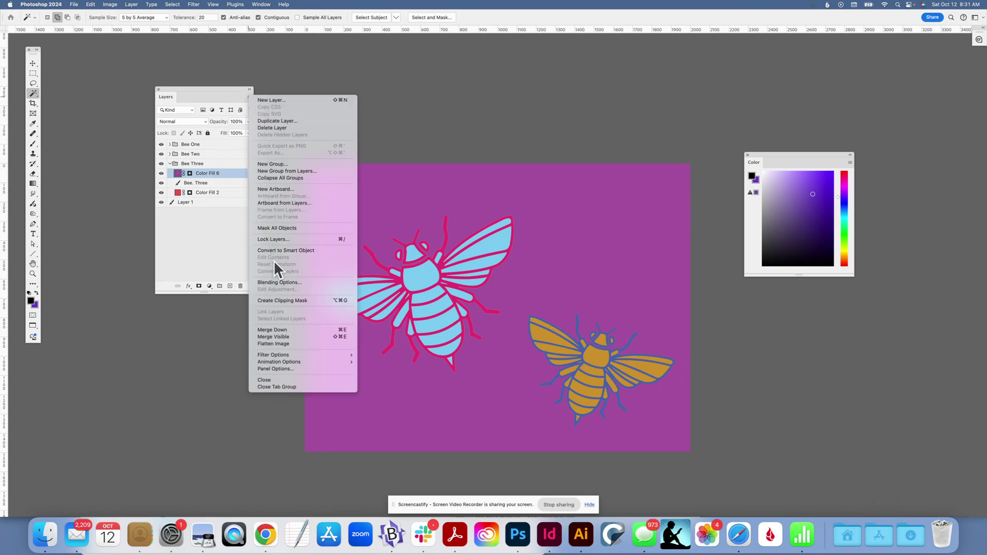
left_click(279, 300)
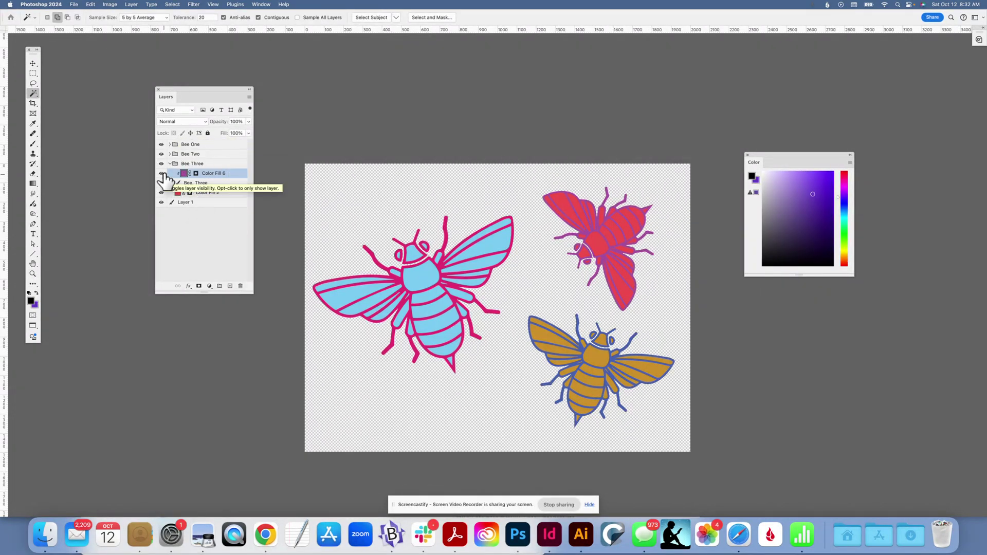
left_click(171, 164)
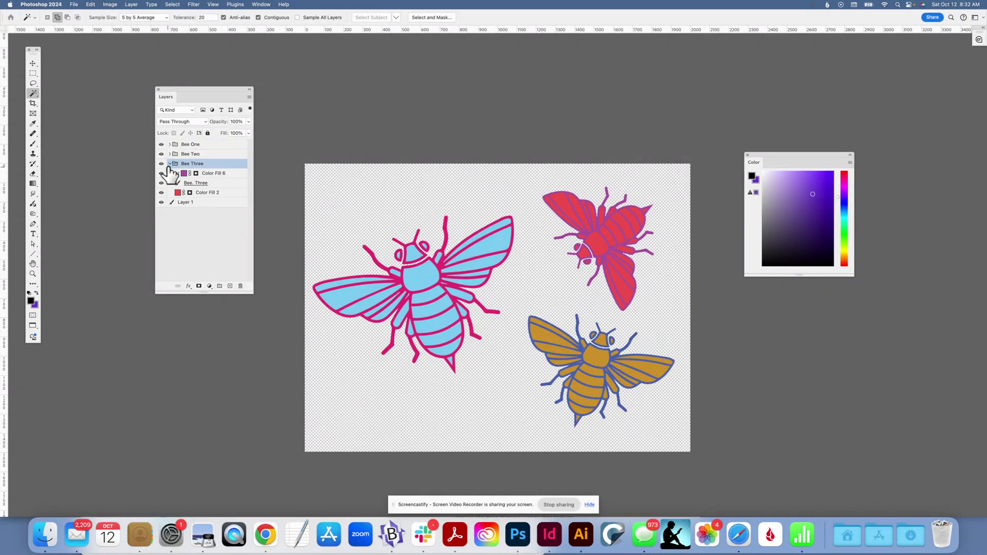
left_click(170, 164)
Add a radial Gradient Fill layer above Layer 1 using the Purple_02 preset from the Purples folder.
left_click(184, 176)
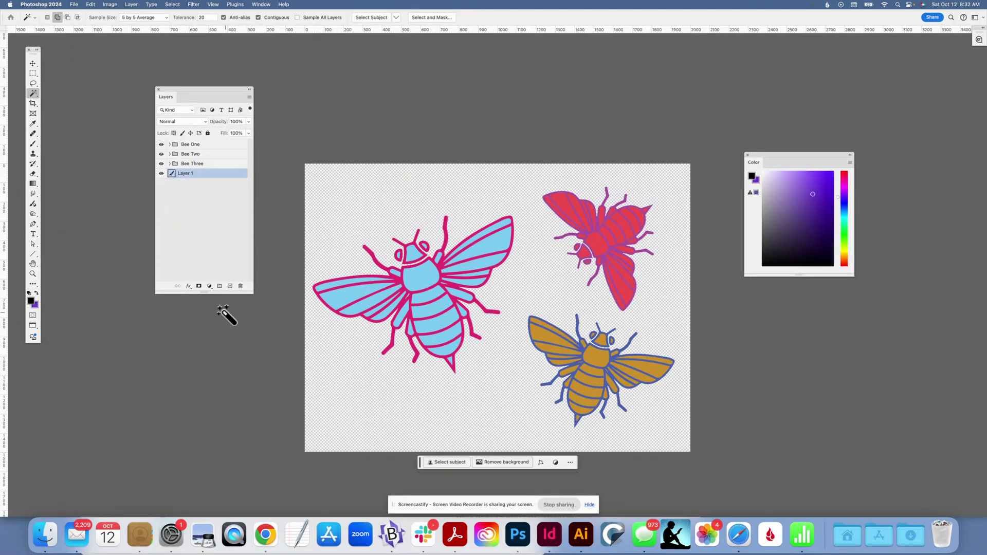
left_click(209, 287)
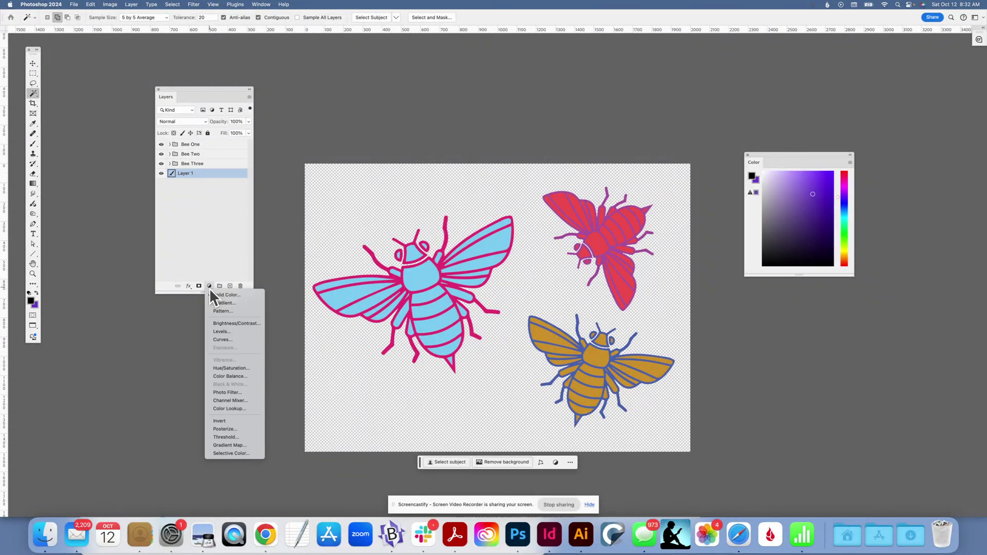
left_click(211, 304)
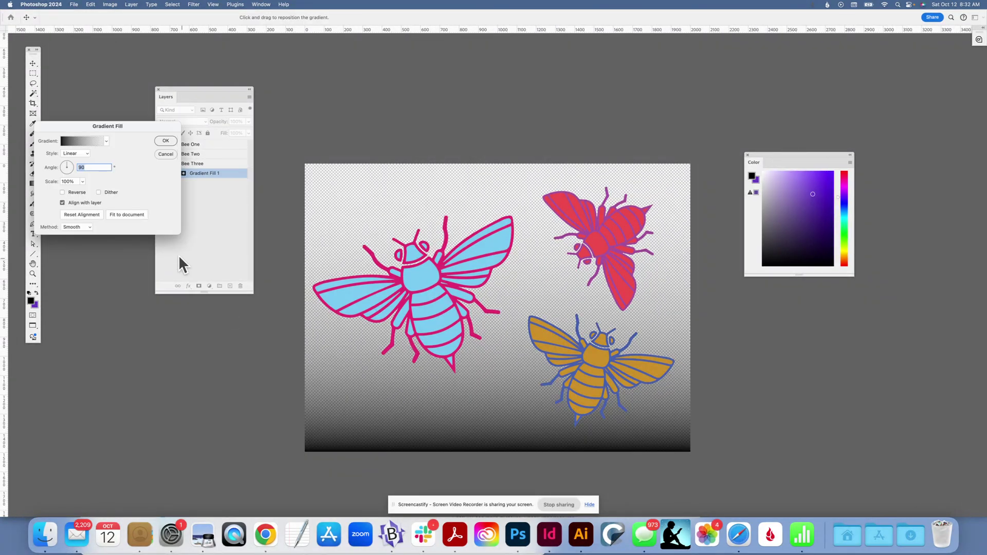
left_click(80, 159)
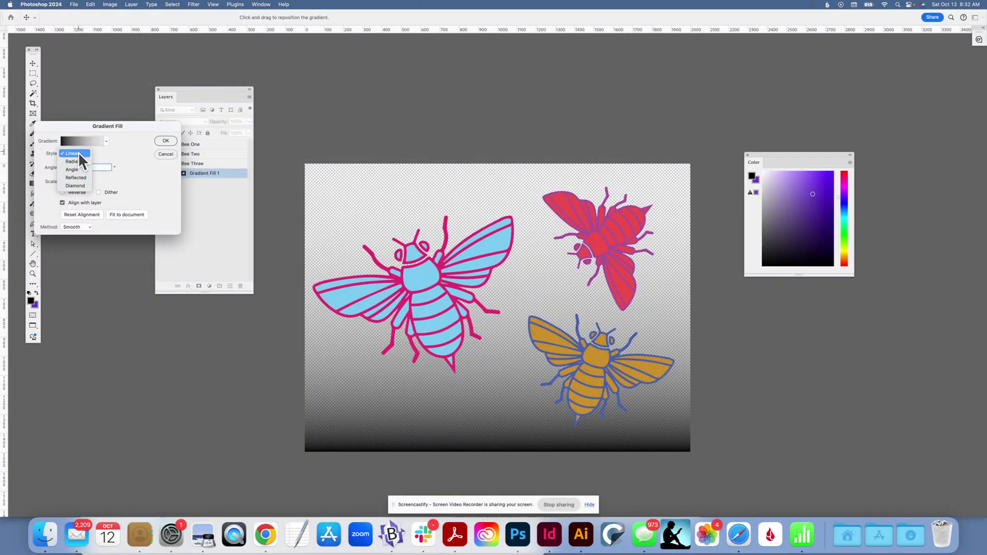
left_click(77, 162)
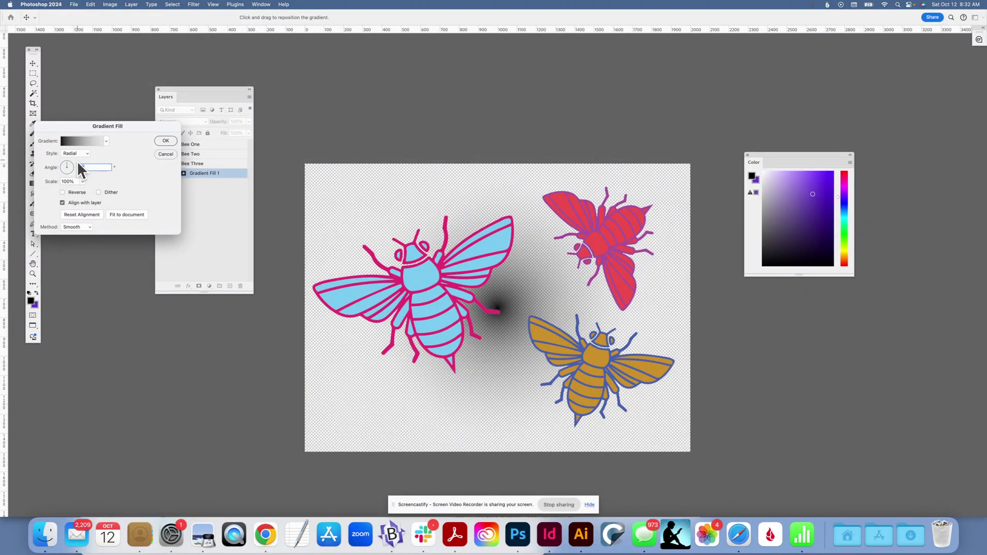
left_click(97, 141)
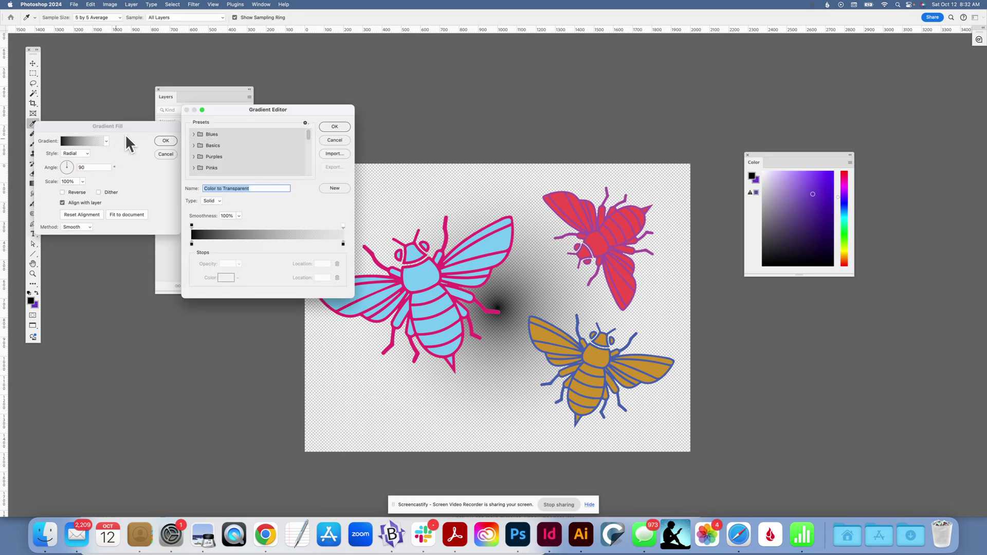
left_click(194, 156)
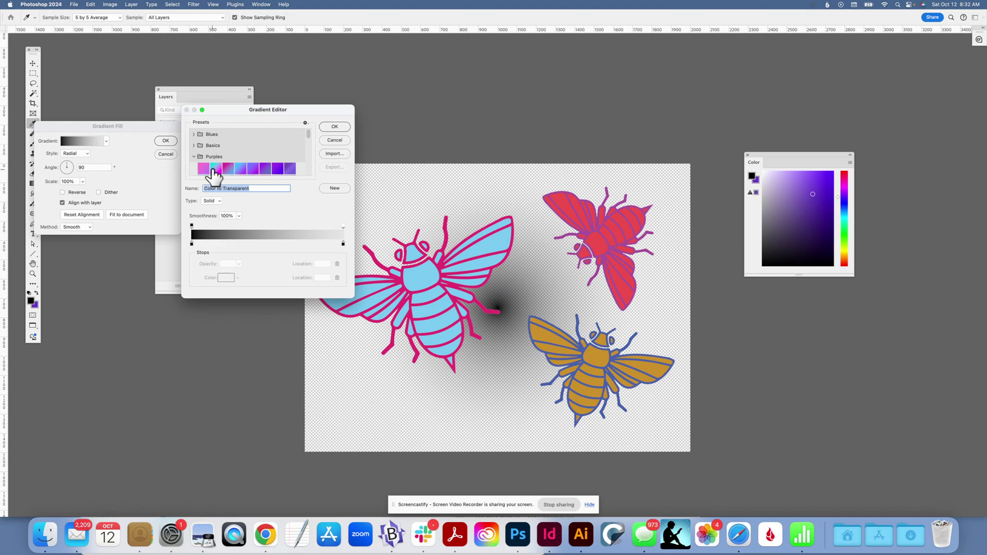
left_click(216, 169)
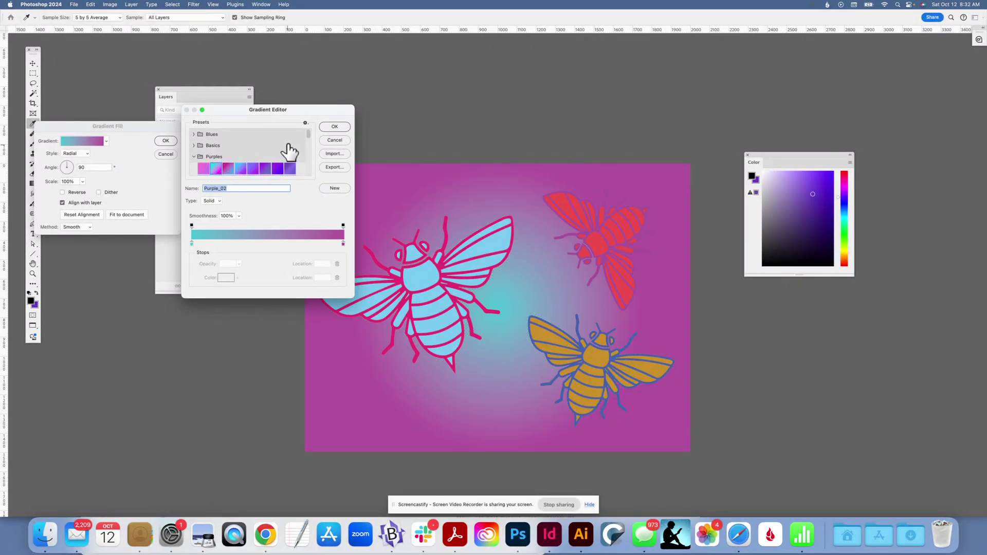
left_click(337, 126)
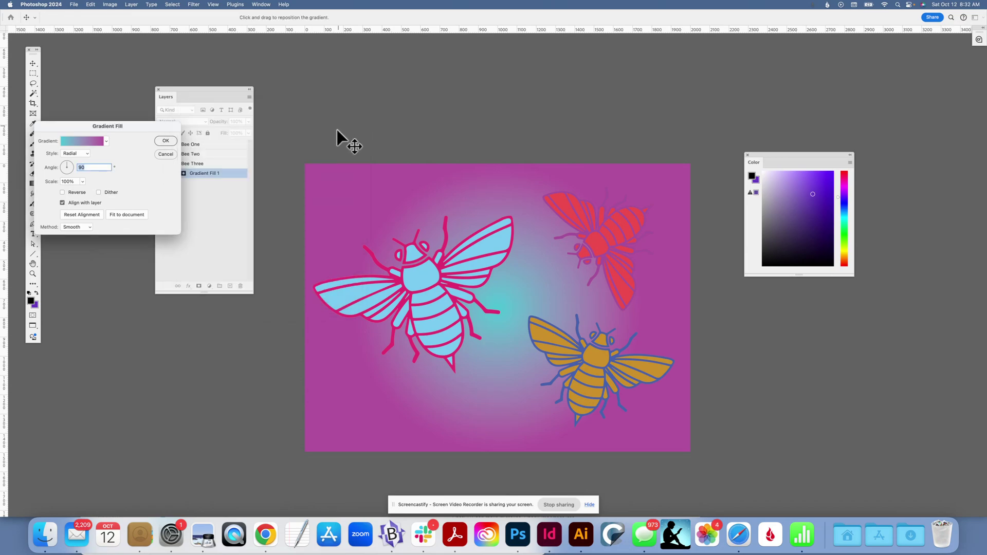
left_click(166, 142)
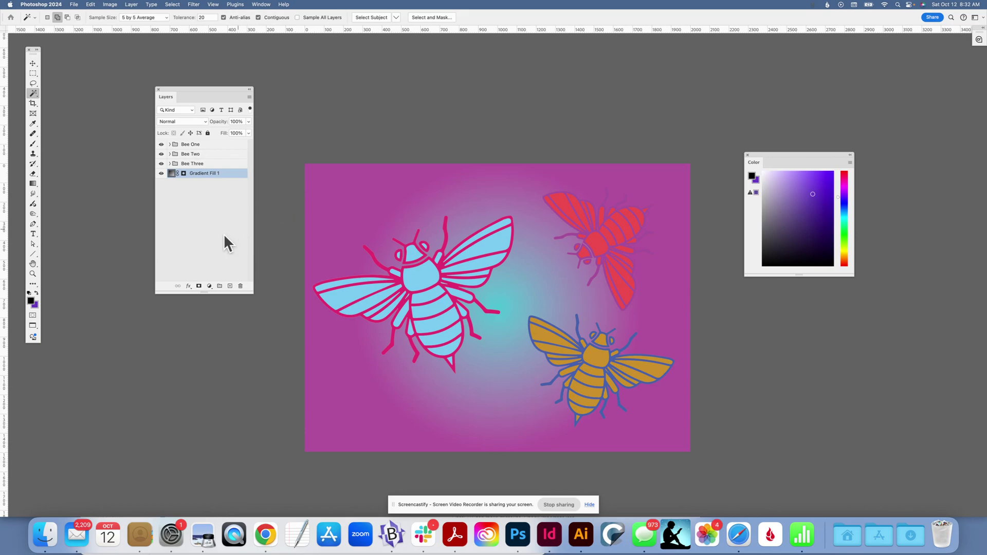
With the Gradient tool, enlarge the radial gradient and move its centre towards the right-hand bees.
left_click(32, 183)
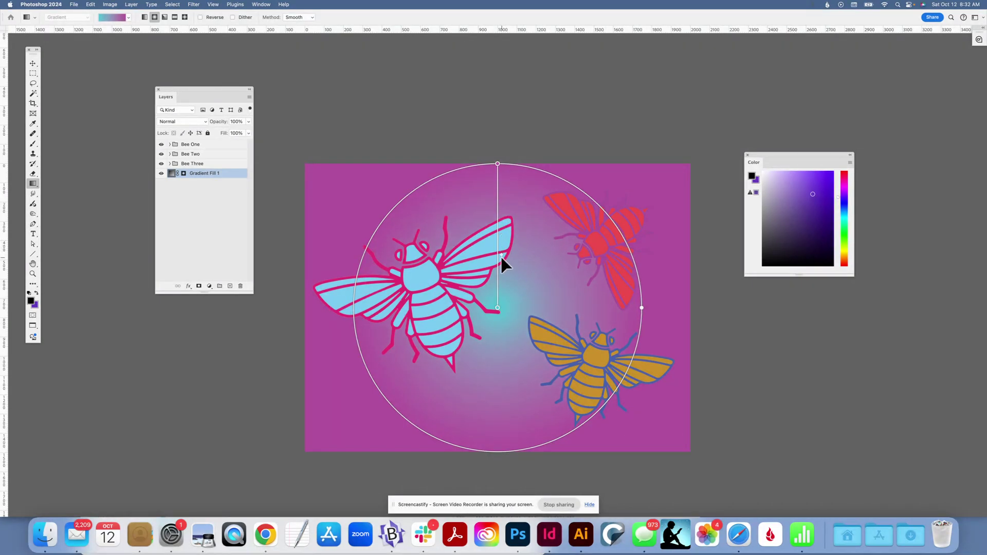
left_click_drag(500, 259, 502, 210)
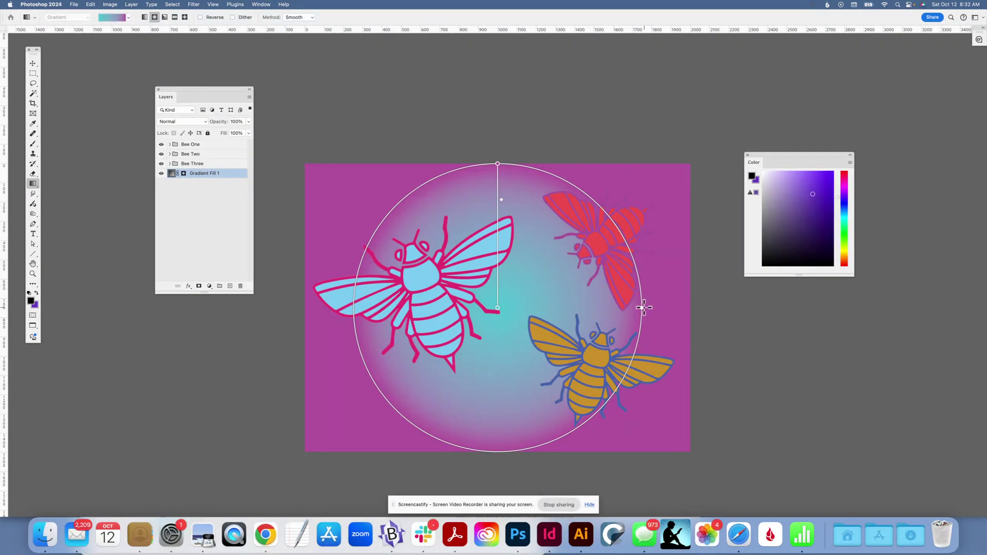
left_click_drag(645, 307, 768, 304)
left_click_drag(614, 307, 482, 314)
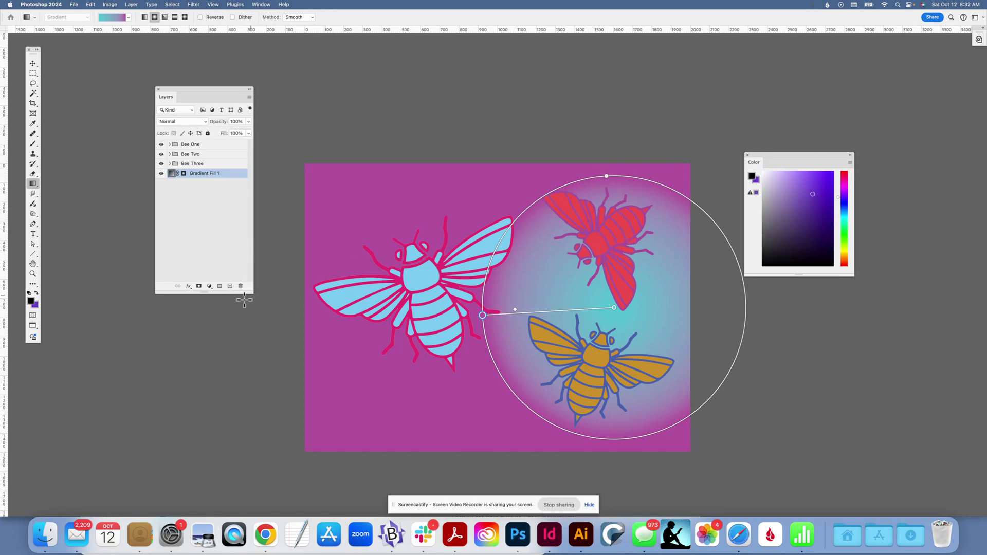
Save the document as a Photoshop file named Photoshop Proficiency Test - CLipping Masks in the Week 2 Proficiency Test folder.
left_click(193, 163)
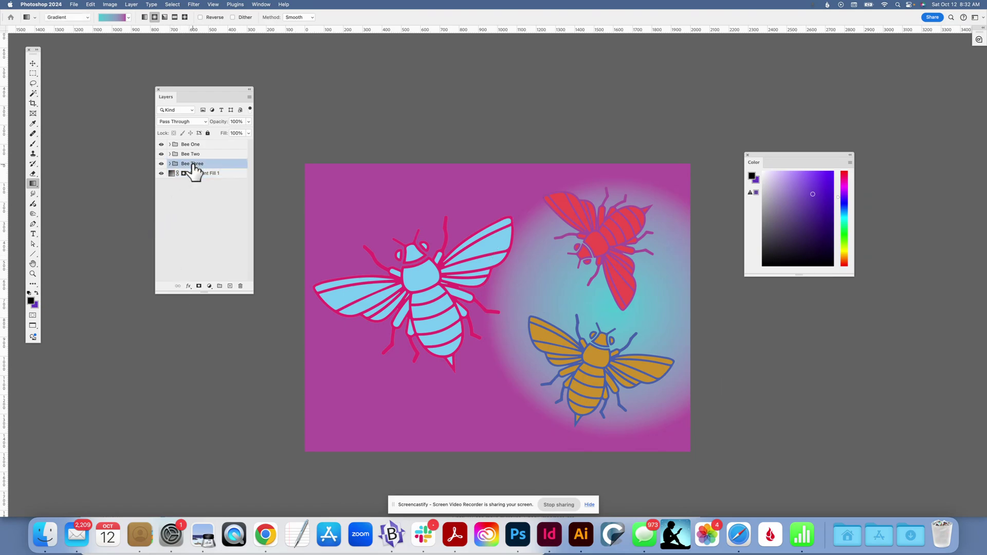
left_click(74, 4)
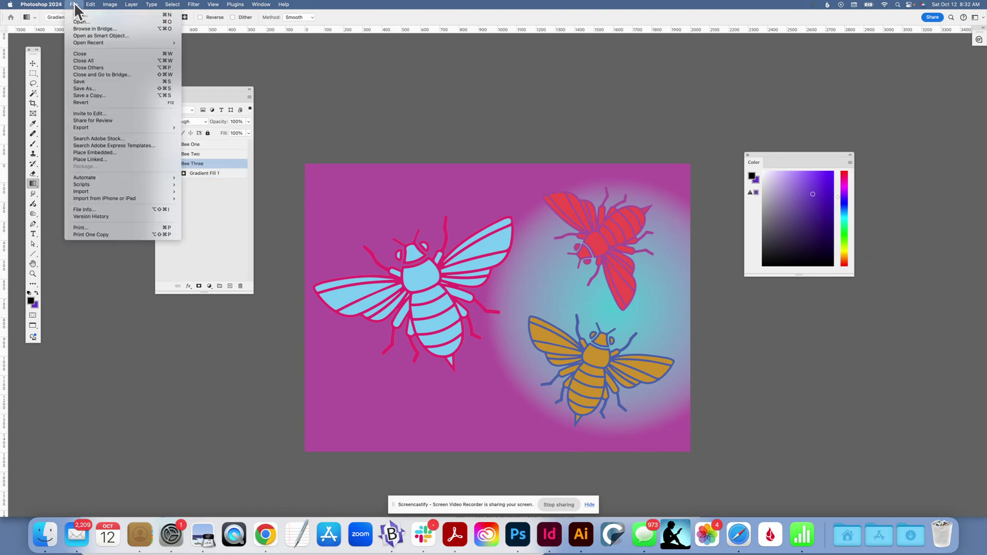
left_click(92, 91)
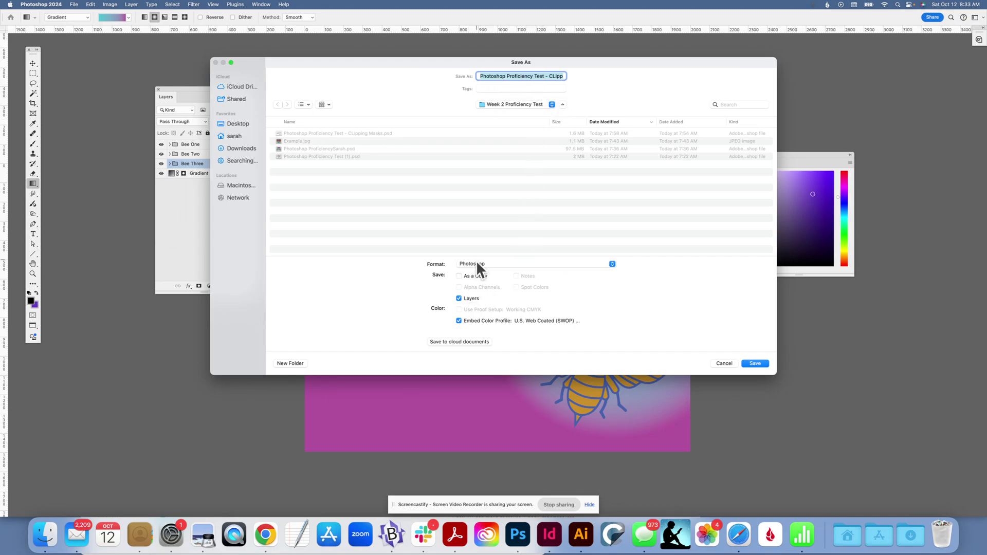
left_click(503, 76)
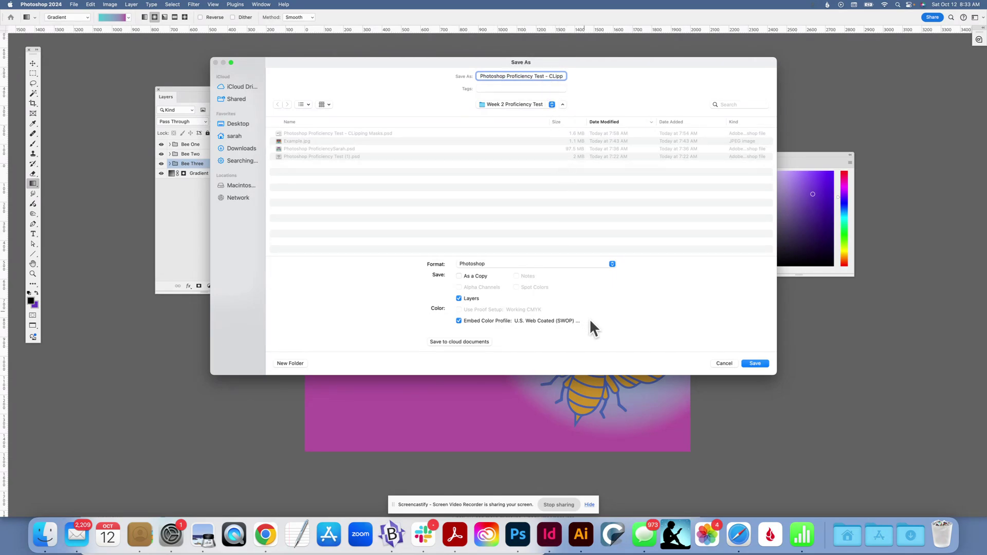
left_click(754, 363)
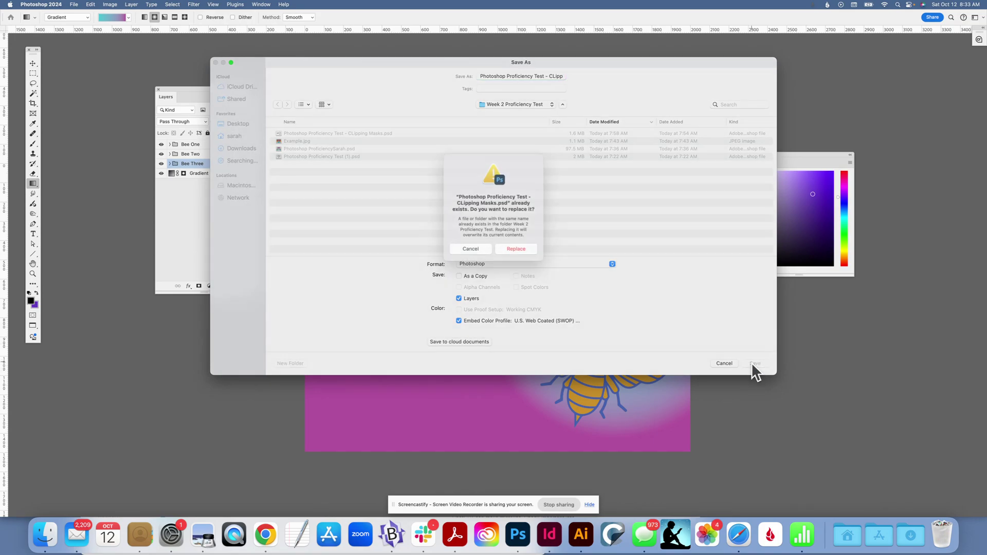